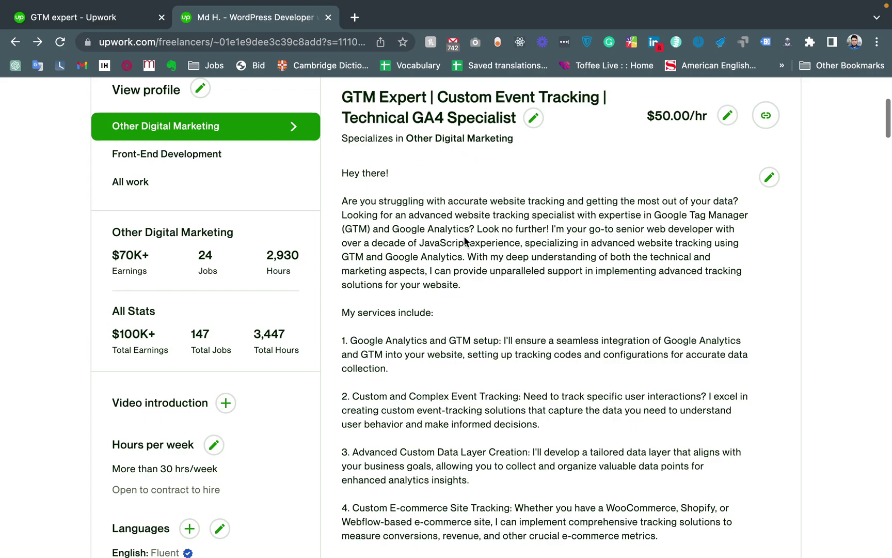
Review the overview's first two service headings, including 'Google Analytics and GTM setup'.
scroll(464, 240, "down", 7)
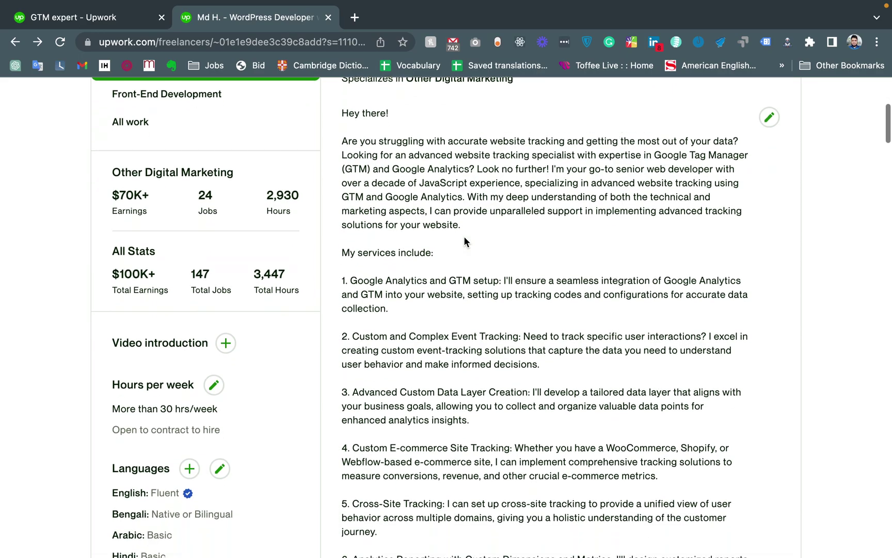
scroll(463, 240, "up", 5)
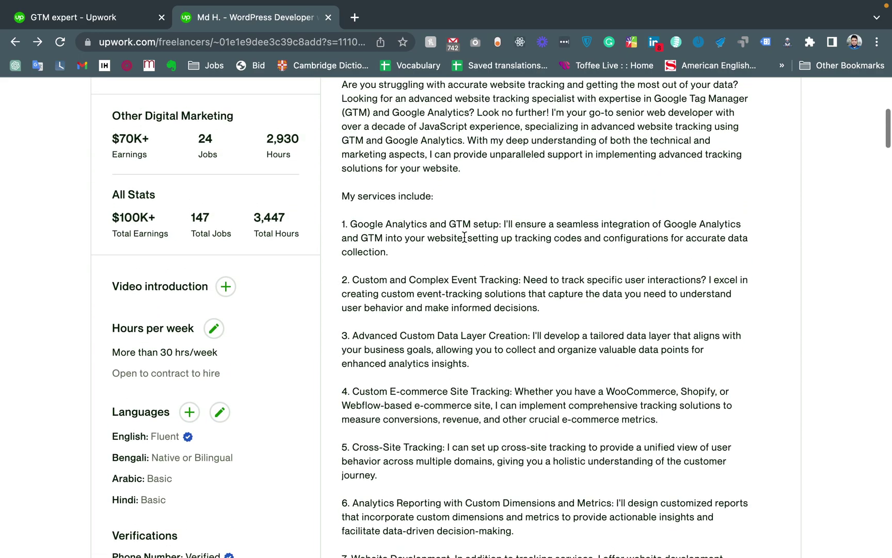
left_click_drag(351, 223, 499, 224)
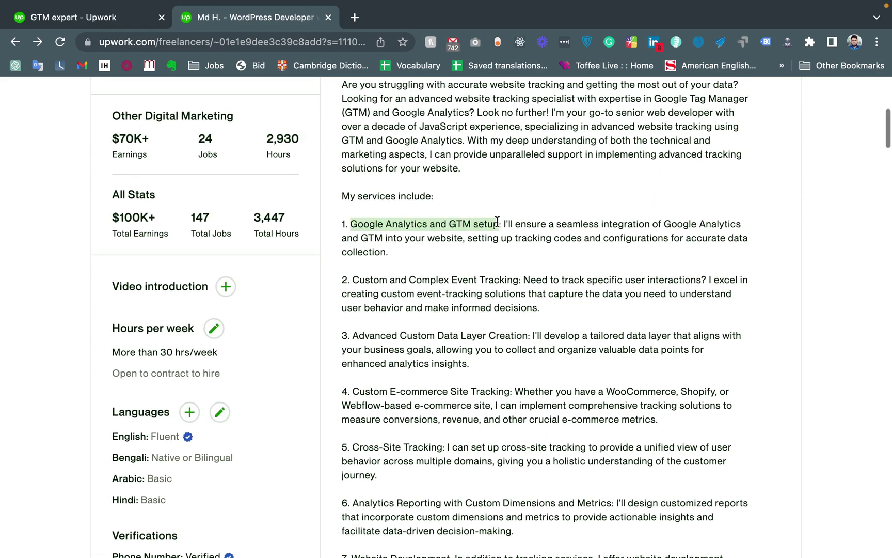
left_click_drag(352, 279, 482, 277)
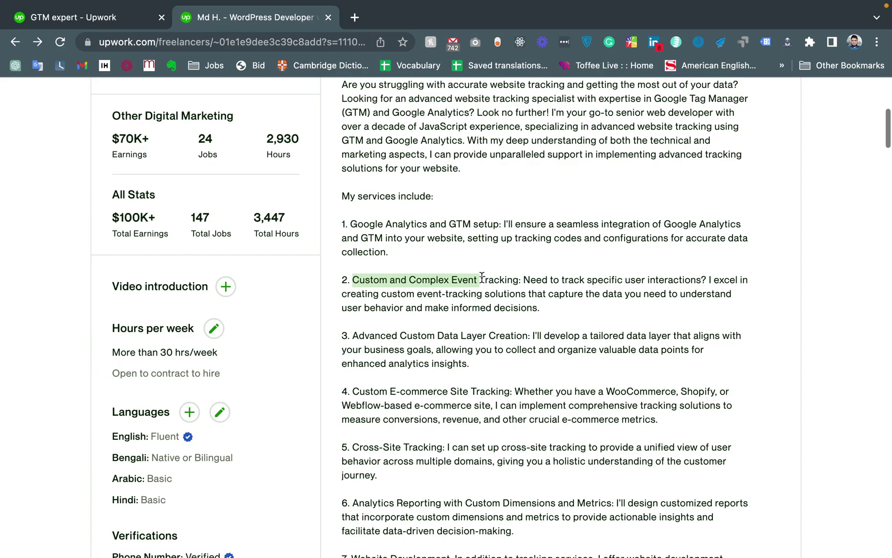
scroll(481, 278, "up", 3)
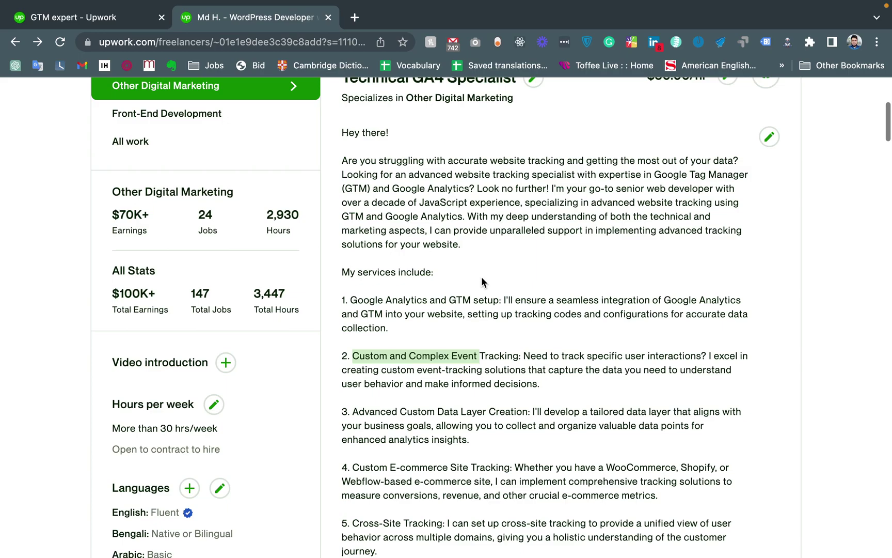
In a new tab, search 'unicode generator' and open the qaz.wtf Unicode Text Converter result.
left_click(354, 17)
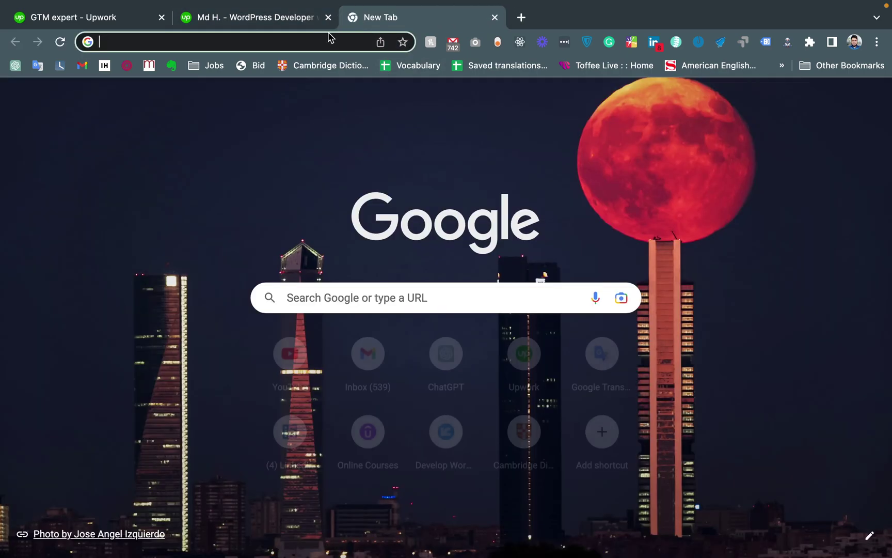
type("uni")
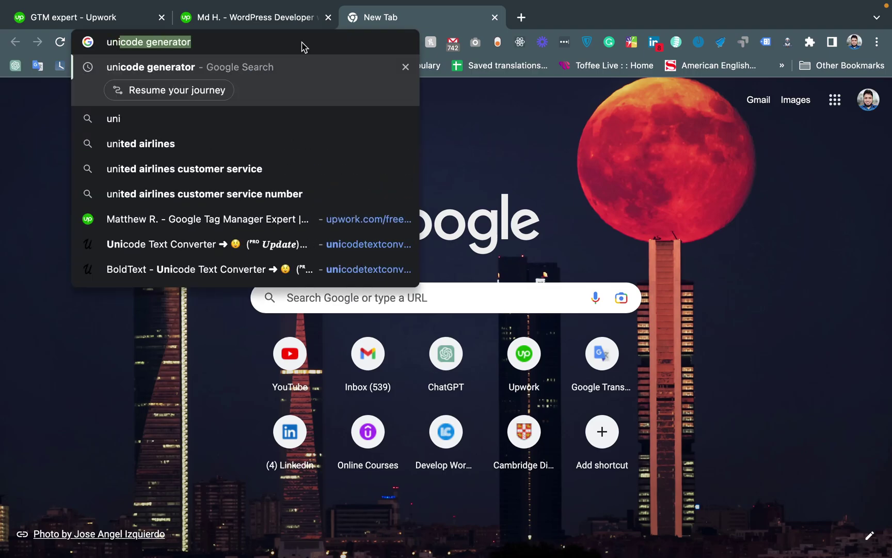
type("co")
key("Return")
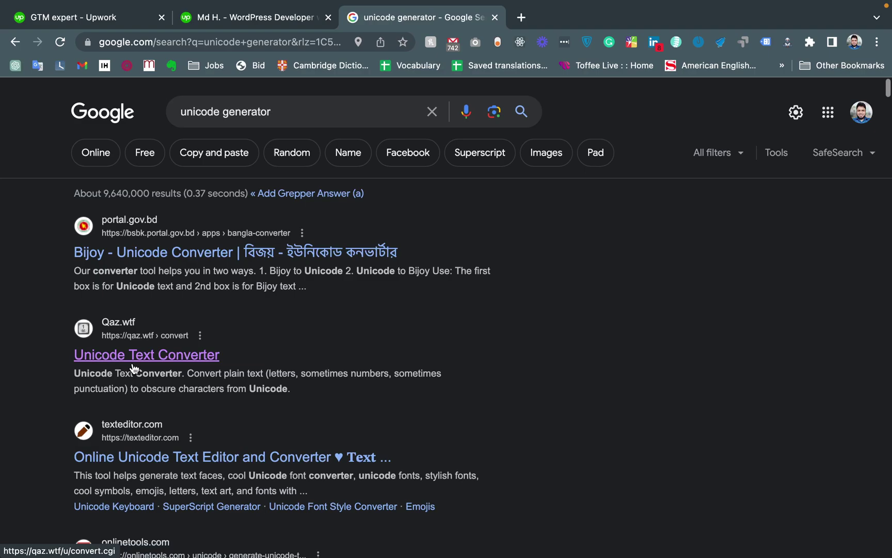
scroll(133, 367, "down", 3)
left_click(129, 456)
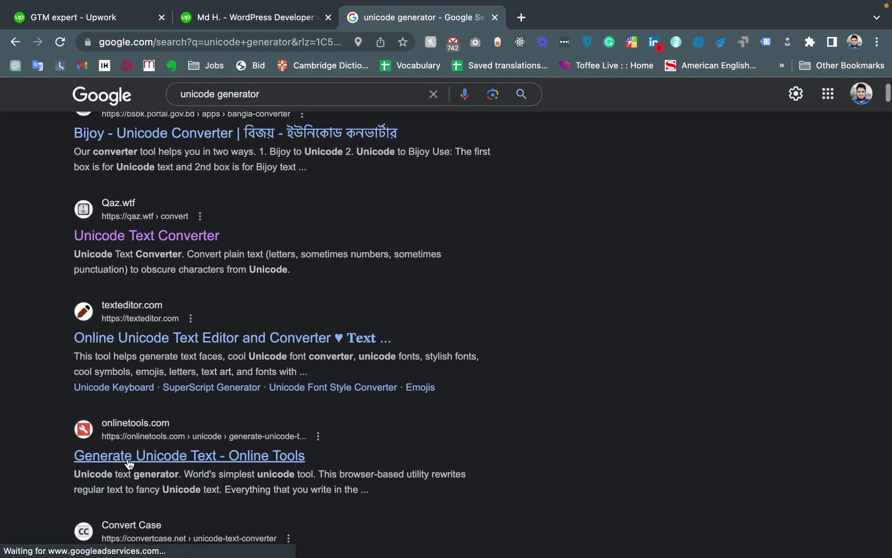
left_click(136, 240)
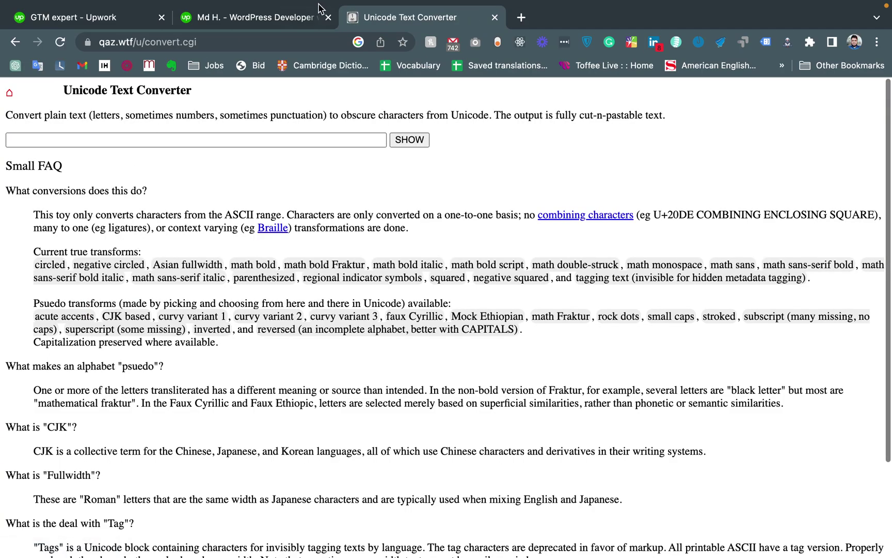
Copy the 'Google Analytics and GTM setup' heading from Upwork into the converter's input field.
left_click(286, 21)
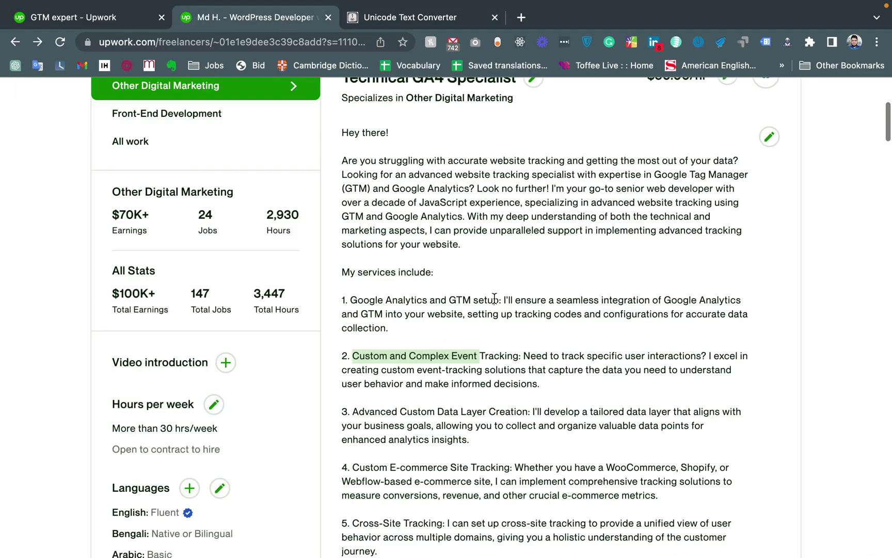
left_click_drag(499, 297, 352, 296)
key("super+c")
left_click(413, 17)
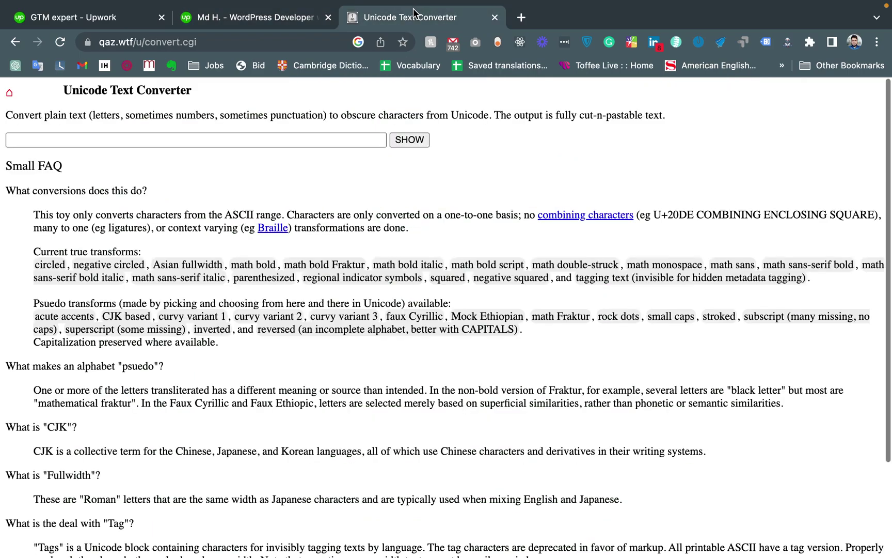
left_click(276, 136)
key("super+v")
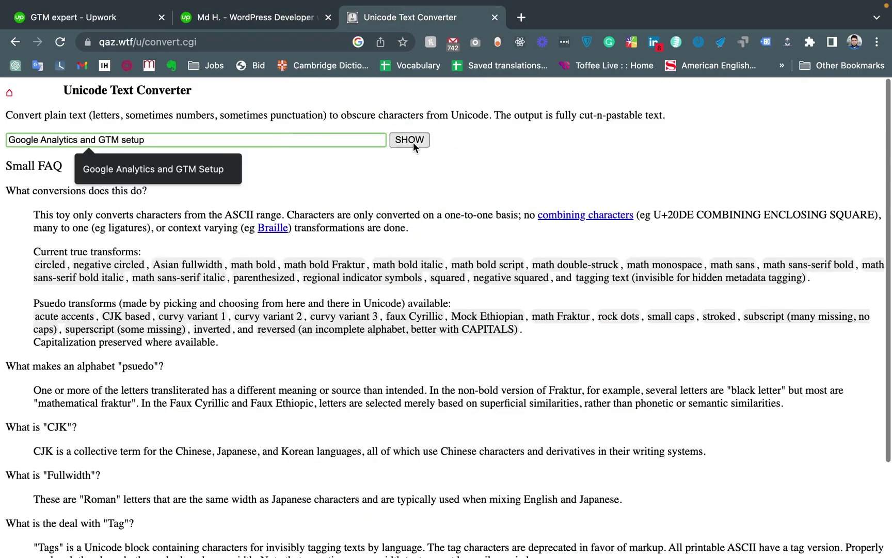
Generate the styled variants and select the Math bold italic version of the heading.
left_click(411, 141)
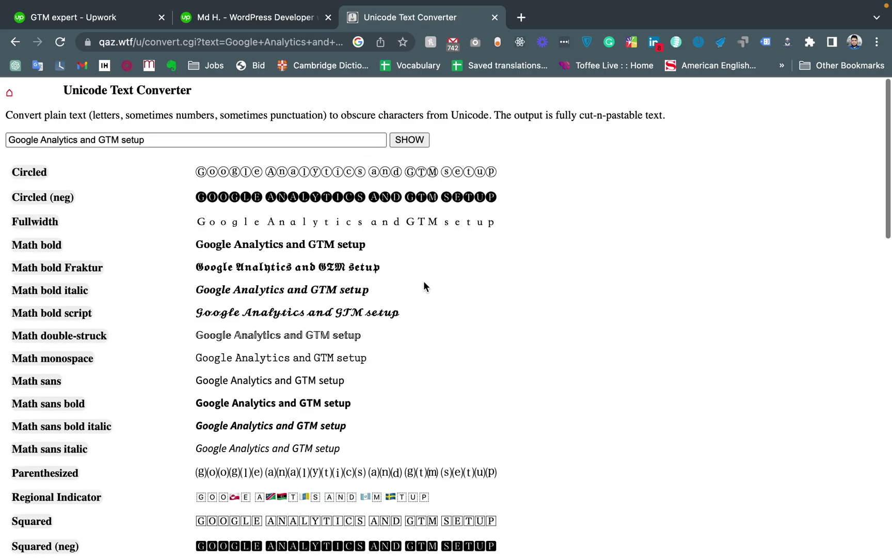
scroll(424, 283, "down", 4)
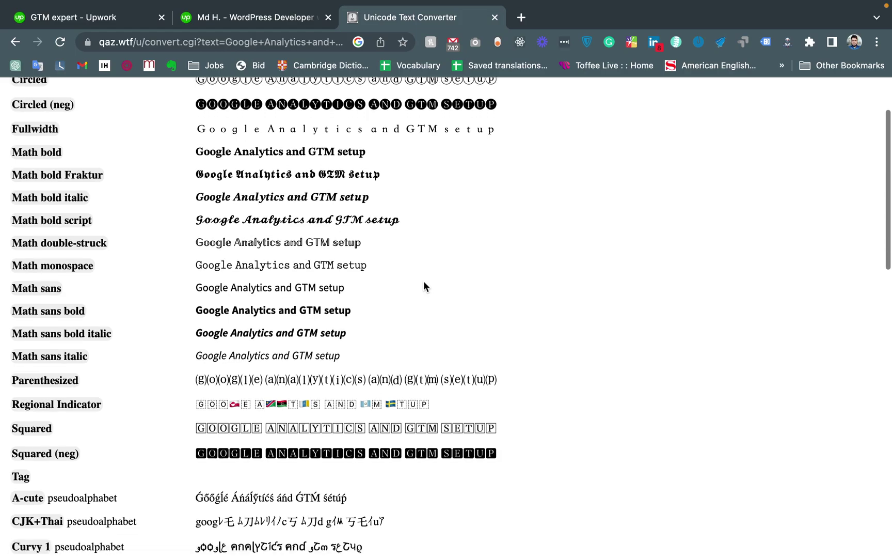
scroll(424, 286, "down", 4)
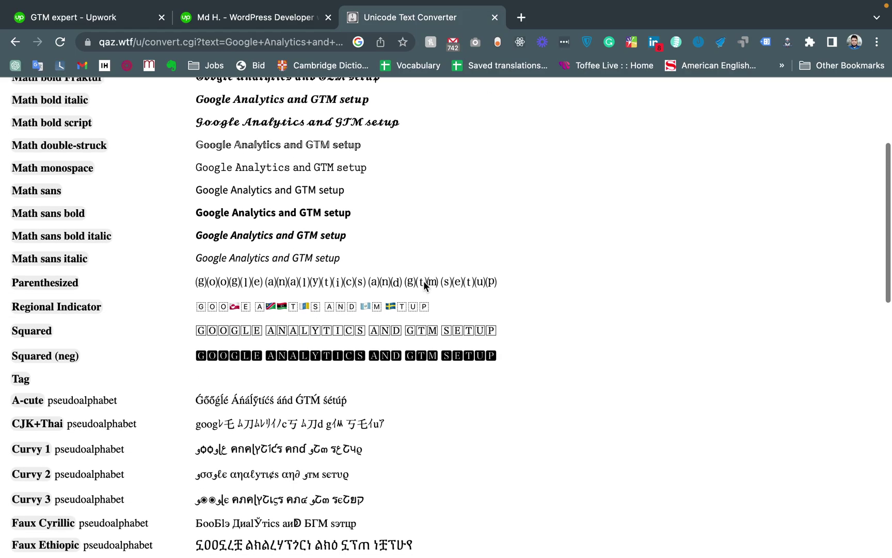
scroll(424, 285, "down", 1)
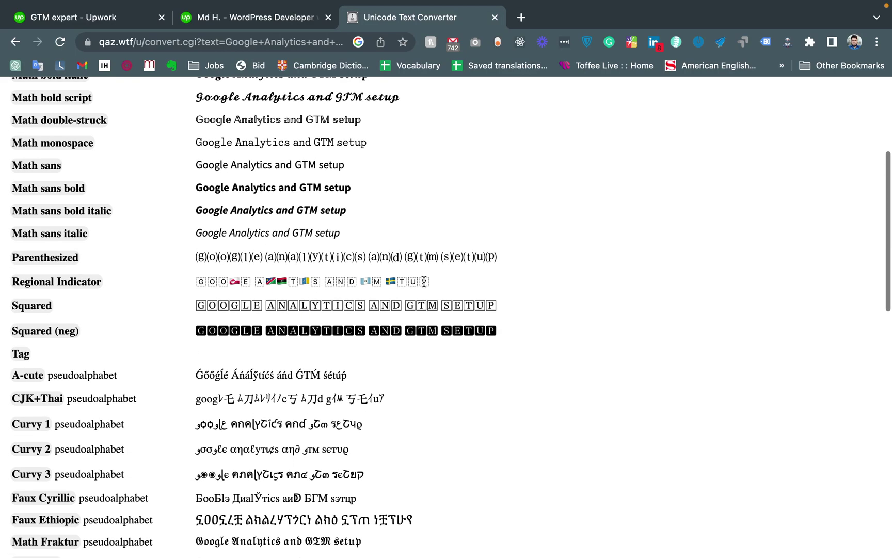
scroll(424, 285, "down", 11)
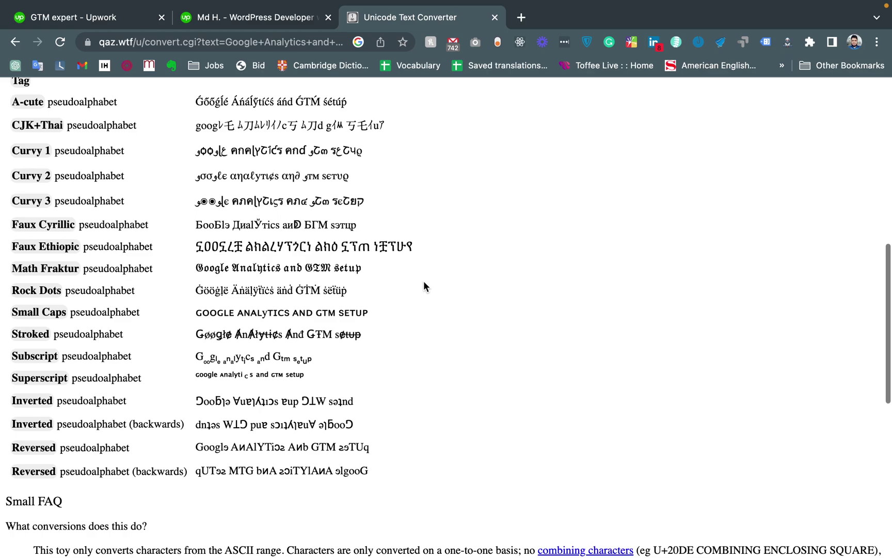
scroll(424, 287, "up", 20)
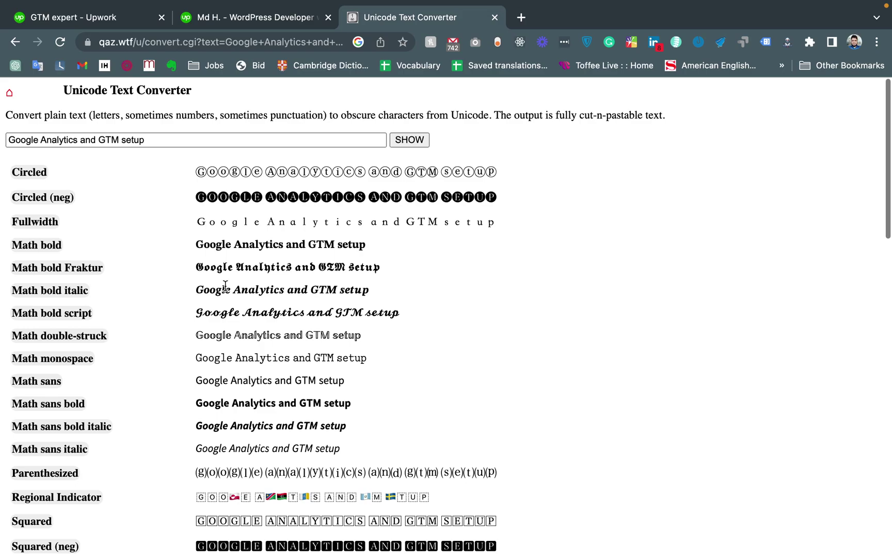
left_click_drag(194, 294, 370, 292)
In the overview editor, replace 'Google Analytics and GTM setup' with its bold-italic Unicode text.
left_click(261, 16)
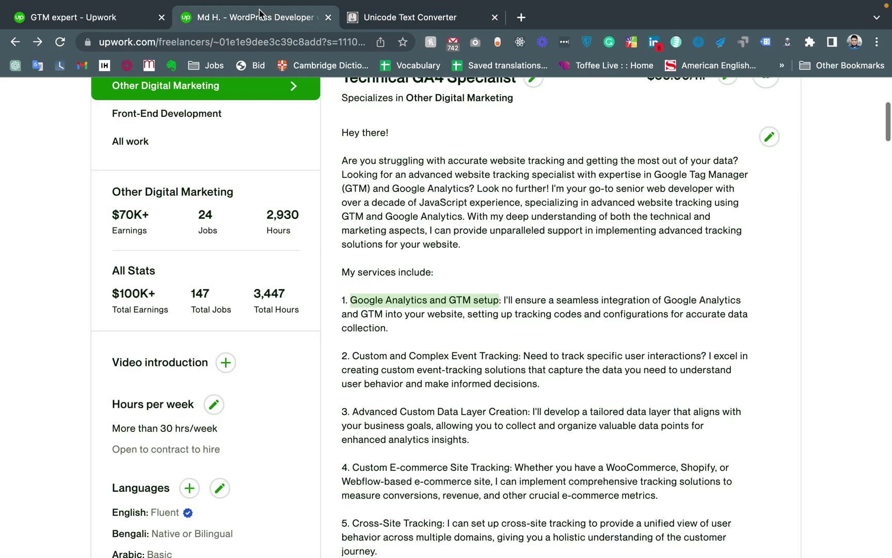
left_click(768, 141)
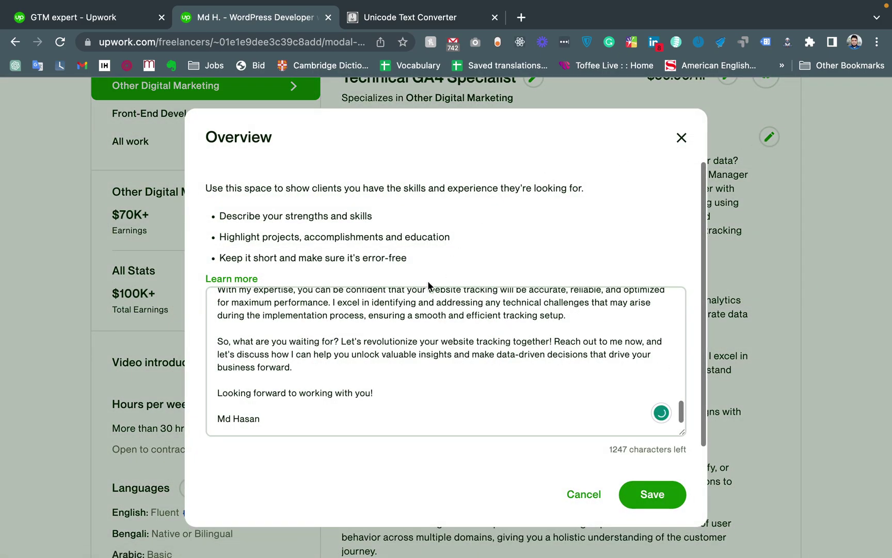
scroll(425, 339, "up", 5)
scroll(424, 340, "up", 6)
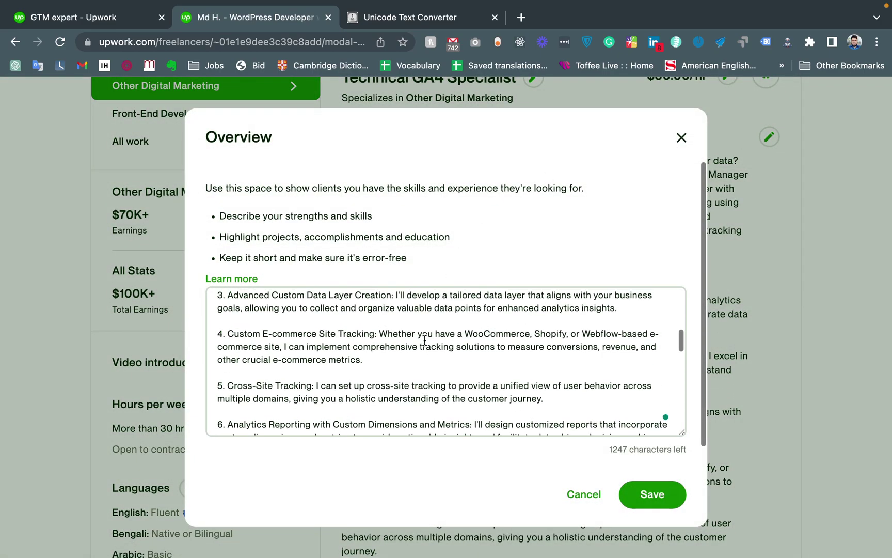
scroll(425, 341, "down", 1)
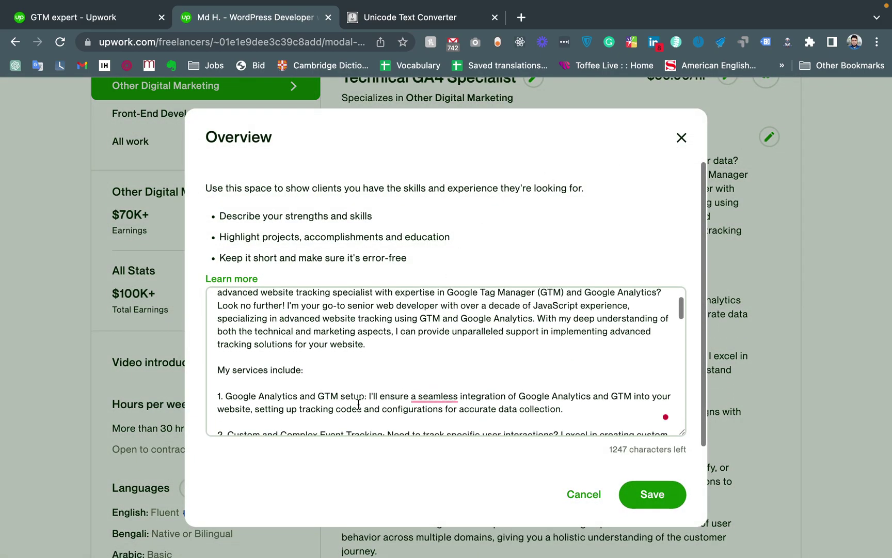
left_click_drag(365, 396, 226, 397)
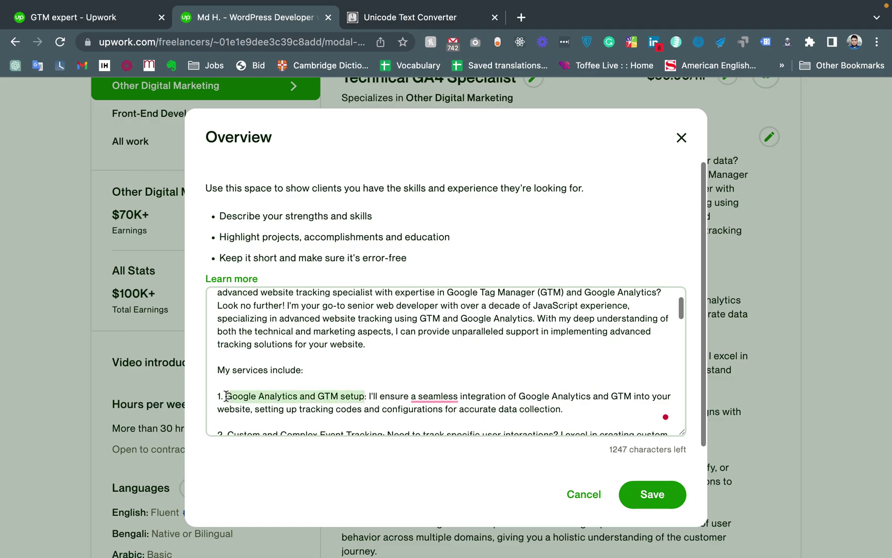
type("𝑮𝒐𝒐𝒈𝒍𝒆 𝑨𝒏𝒂𝒍𝒚𝒕𝒊𝒄𝒔 𝒂𝒏𝒅 𝑮𝑻𝑴 𝒔𝒆𝒕𝒖𝒑")
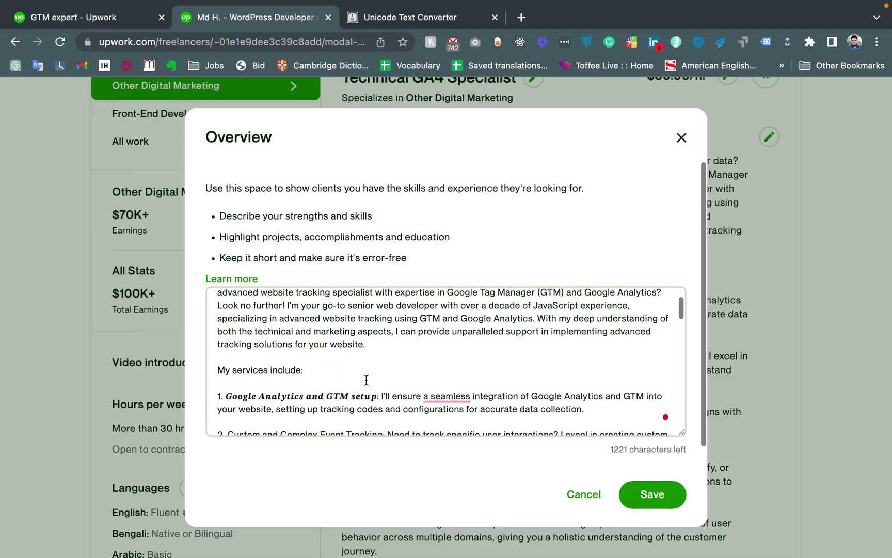
Save the edited overview and expand its full description.
right_click(658, 491)
left_click(640, 497)
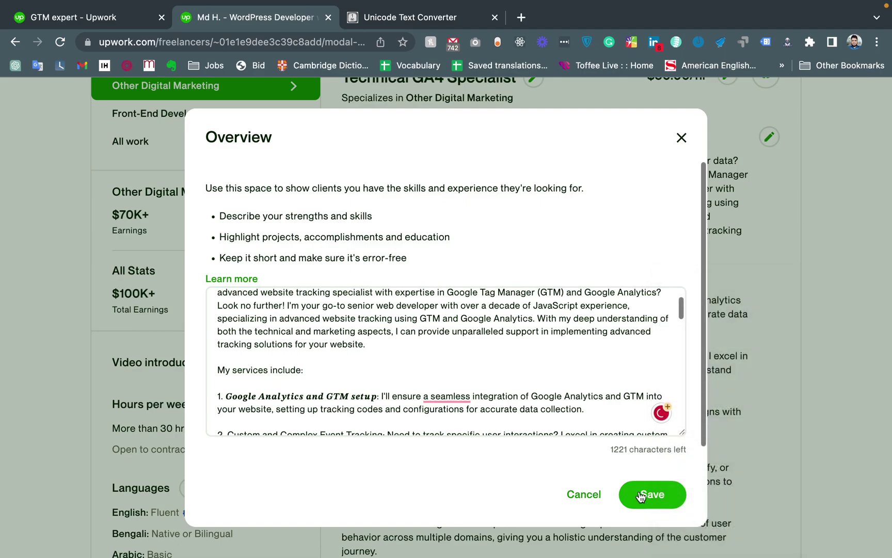
left_click(640, 497)
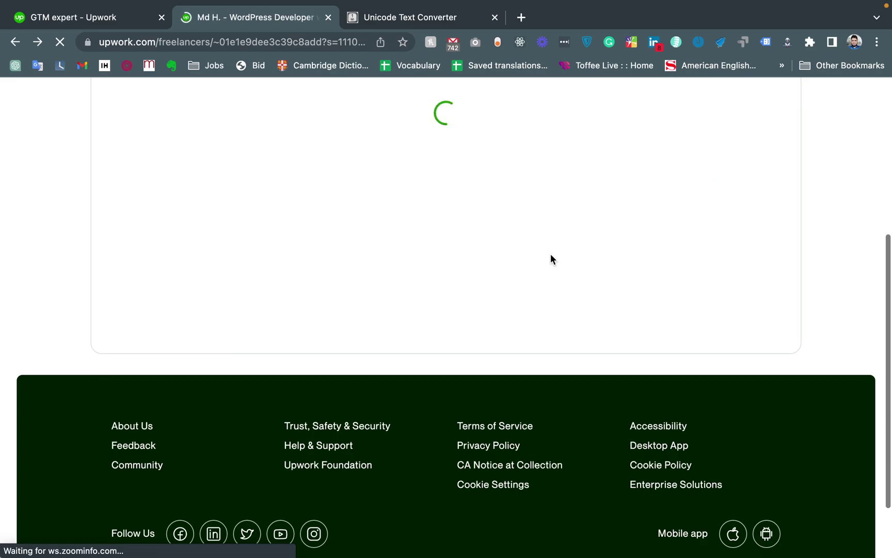
scroll(459, 409, "down", 3)
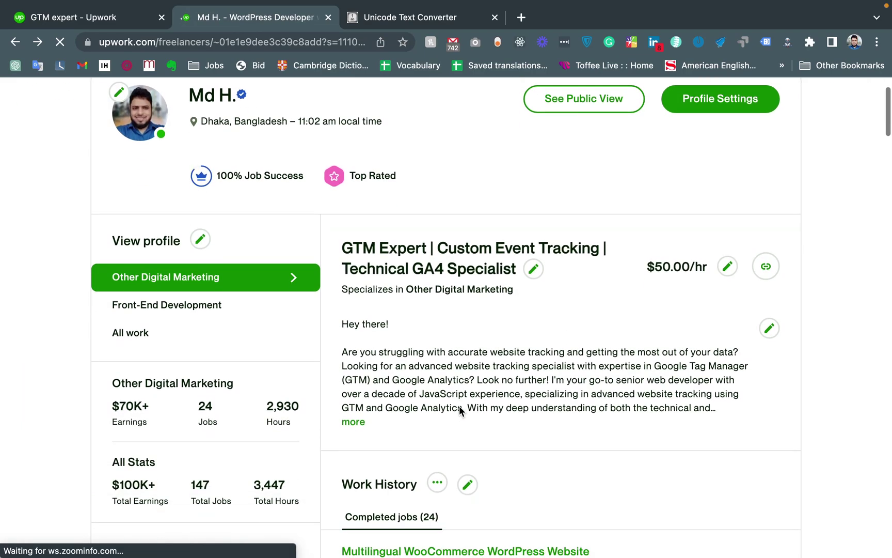
left_click(367, 420)
scroll(421, 364, "down", 5)
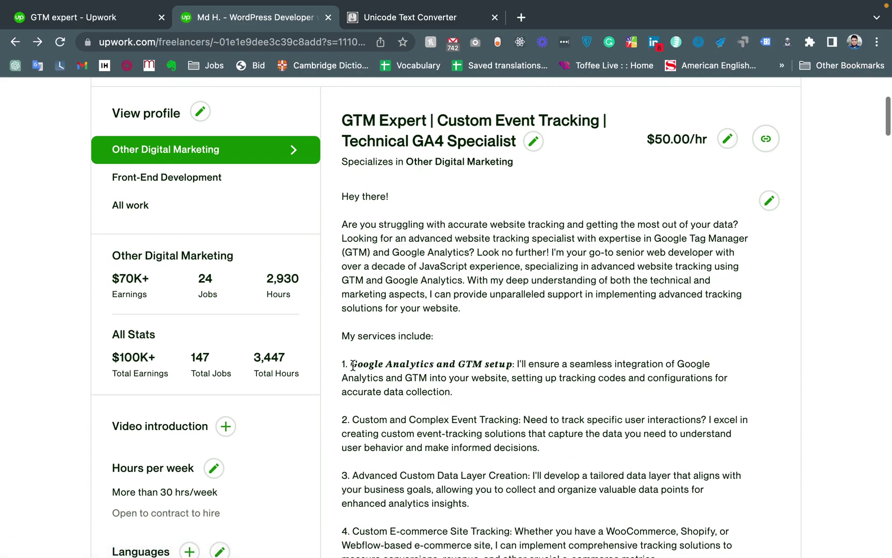
scroll(353, 365, "down", 2)
left_click(402, 17)
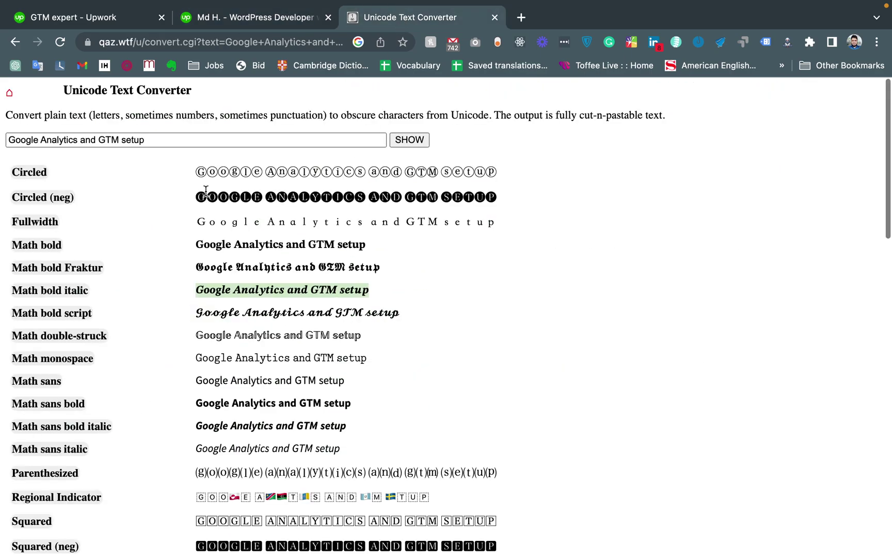
left_click_drag(197, 172, 404, 179)
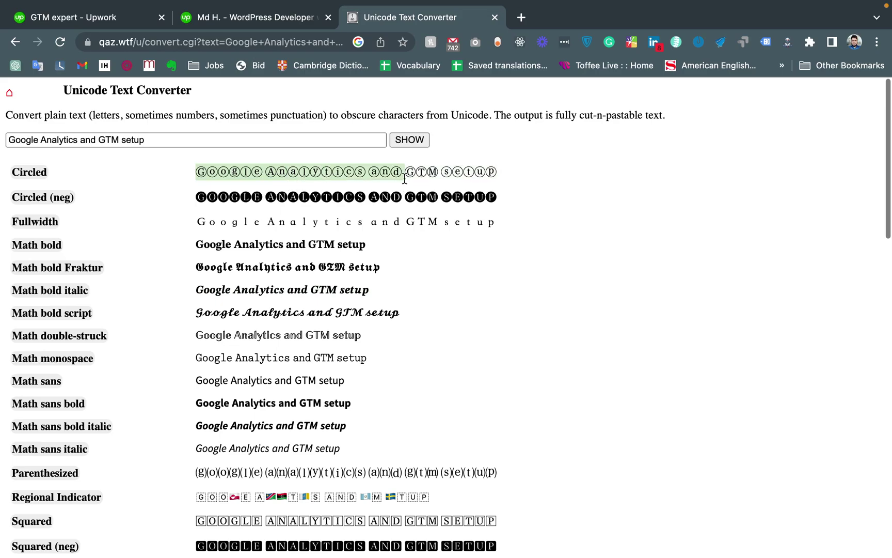
scroll(354, 308, "down", 8)
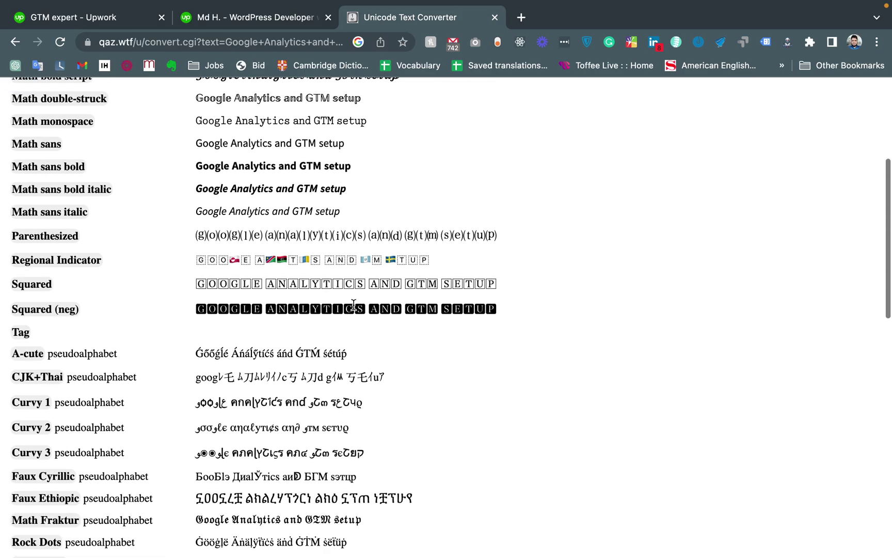
scroll(355, 308, "down", 1)
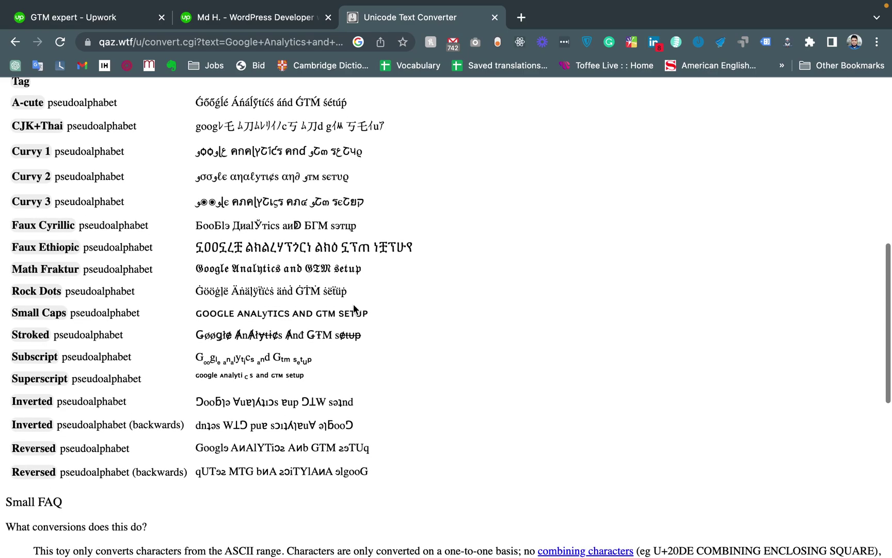
scroll(354, 309, "down", 1)
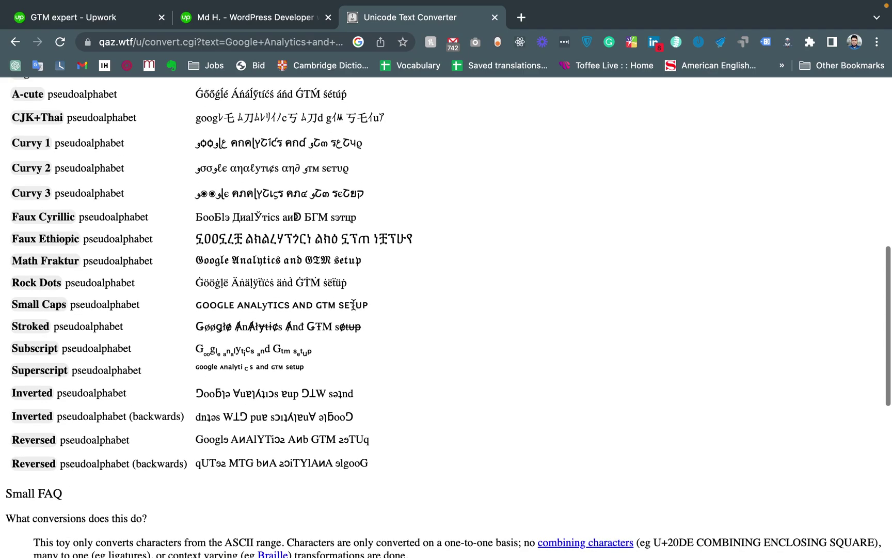
left_click(274, 8)
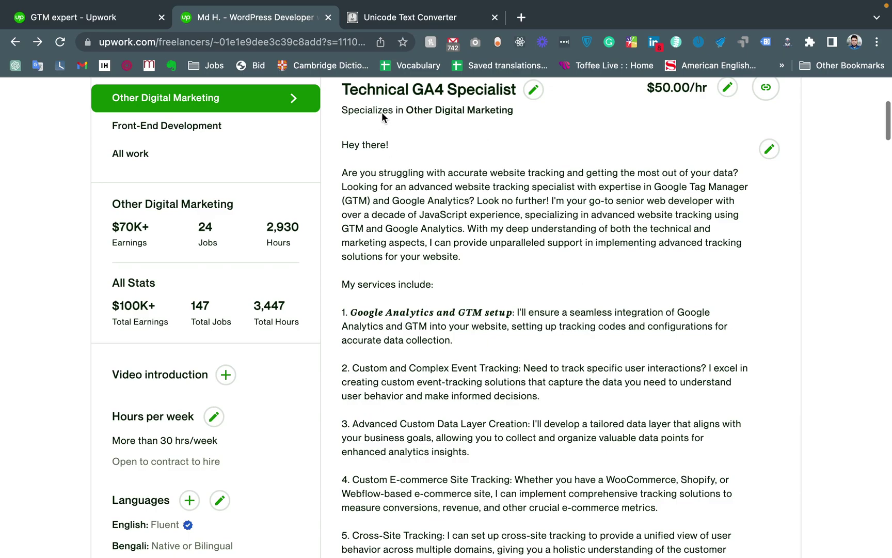
Select 'Google Tag Manager' in the overview's opening paragraph, then return to the converter.
left_click(373, 18)
left_click(307, 22)
left_click(397, 23)
scroll(388, 180, "up", 10)
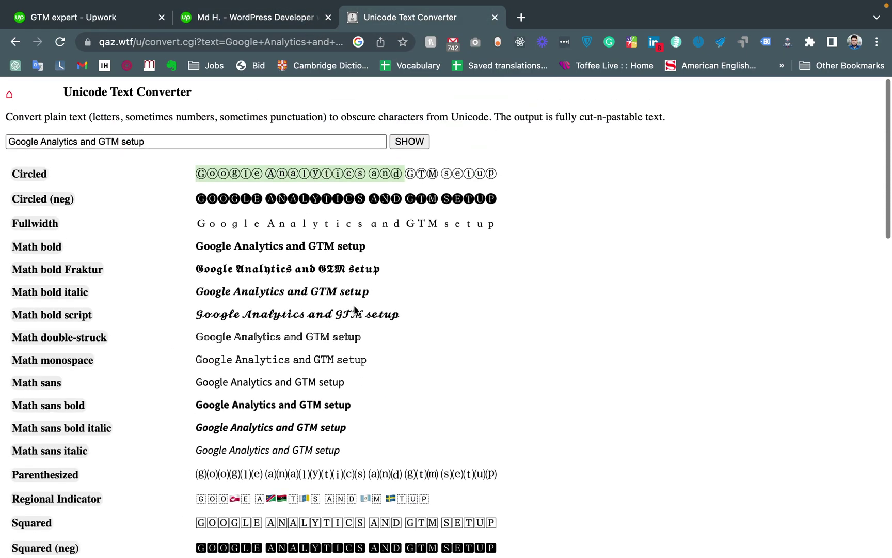
left_click(269, 11)
scroll(396, 337, "up", 1)
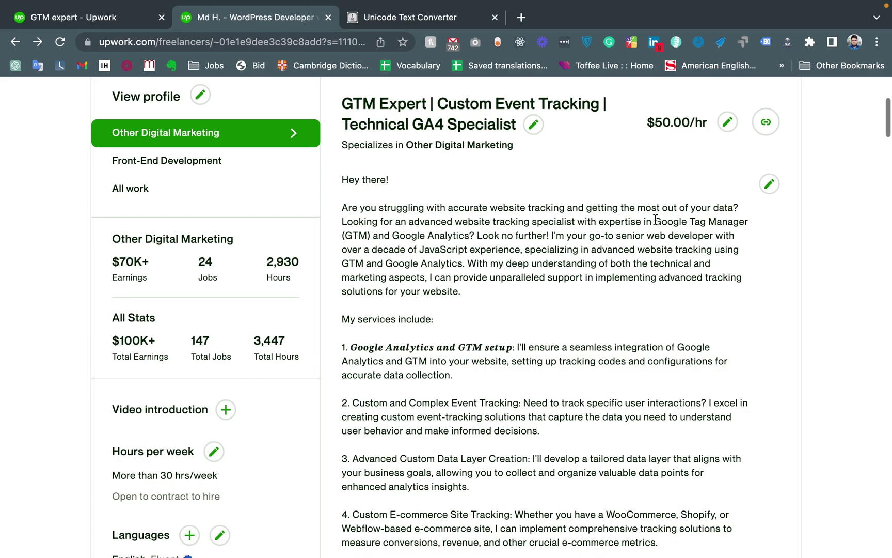
left_click_drag(654, 221, 749, 223)
key("ctrl+c")
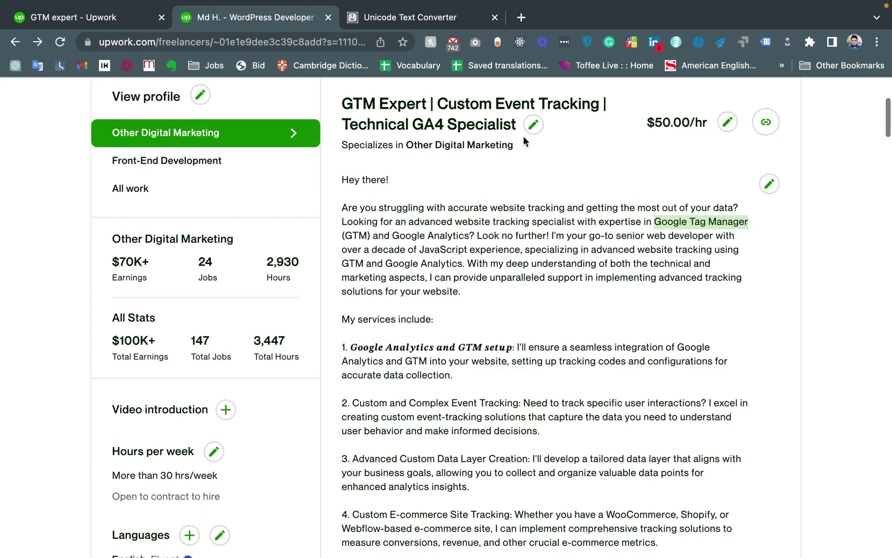
left_click(388, 17)
Replace the converter input with 'Google Tag Manager' and generate its styled variants.
left_click(65, 146)
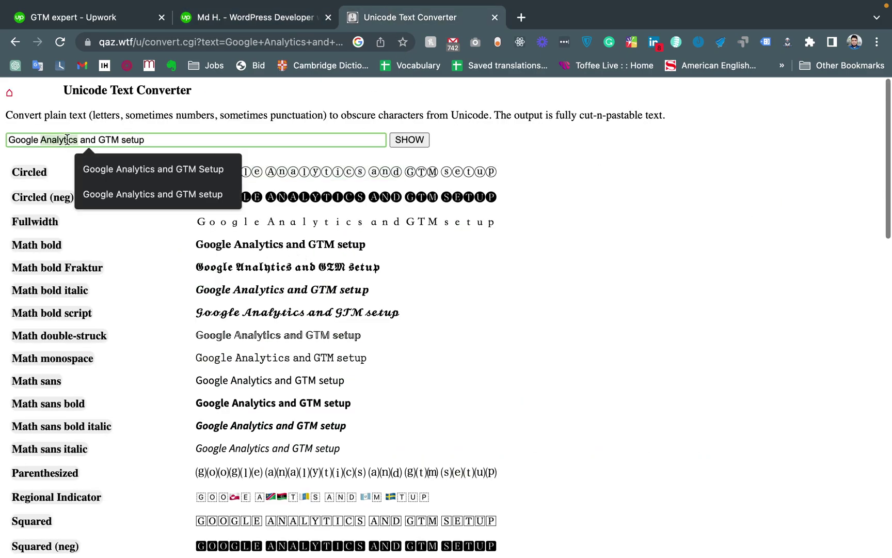
key("ctrl+a")
key("ctrl+v")
left_click(414, 141)
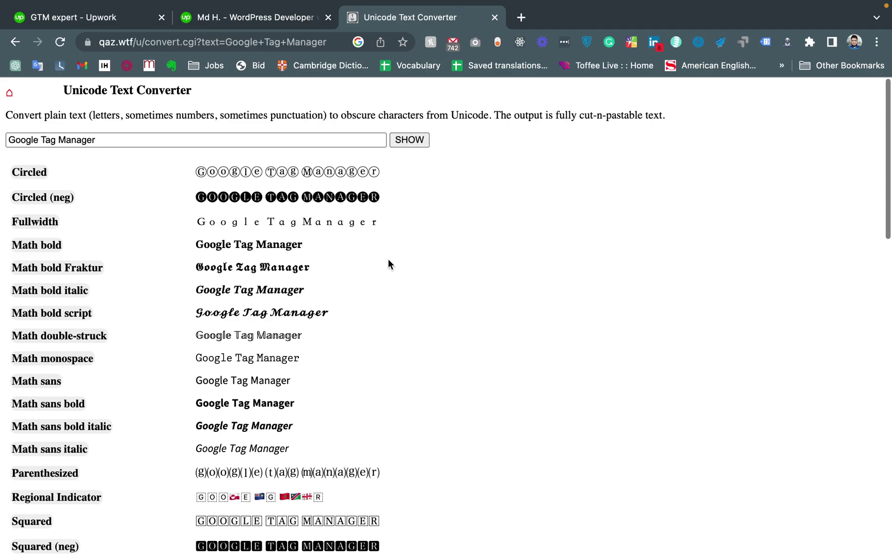
Select the Math bold version of 'Google Tag Manager' from the results.
scroll(389, 263, "down", 2)
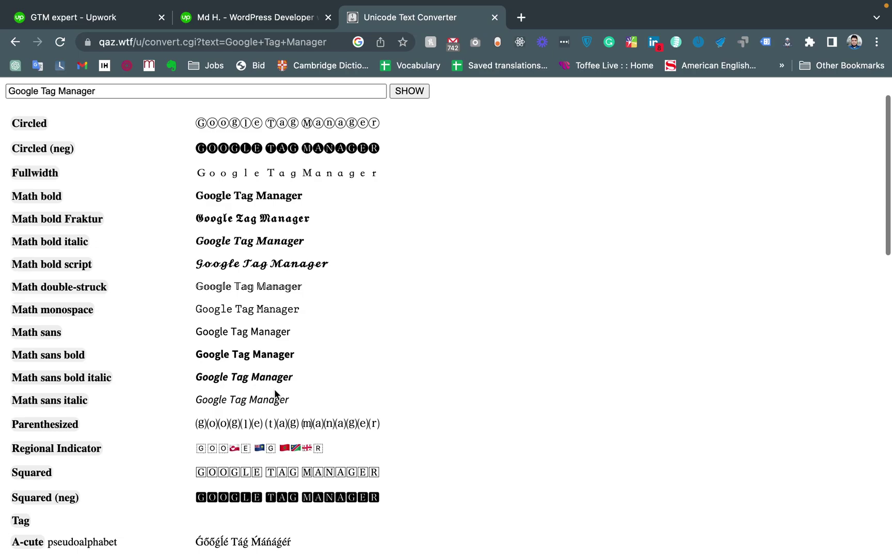
scroll(274, 390, "down", 1)
scroll(274, 388, "down", 8)
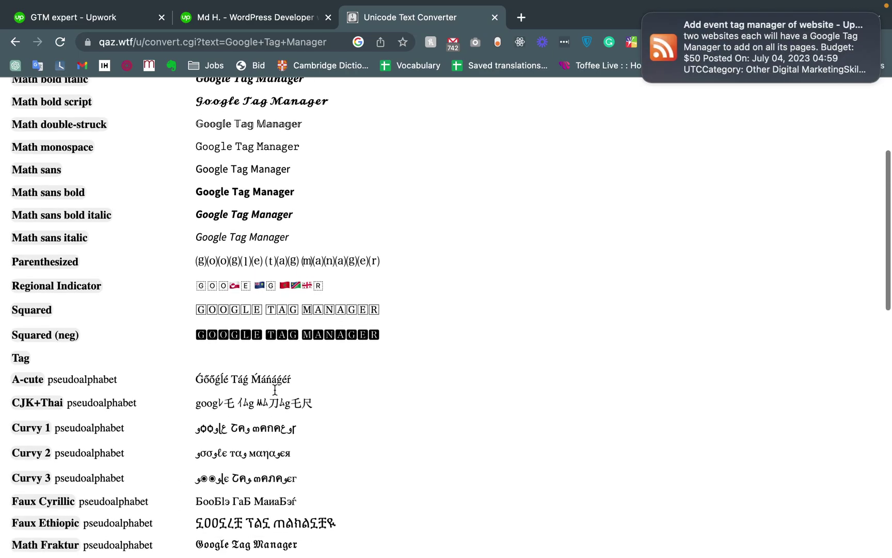
scroll(276, 394, "down", 10)
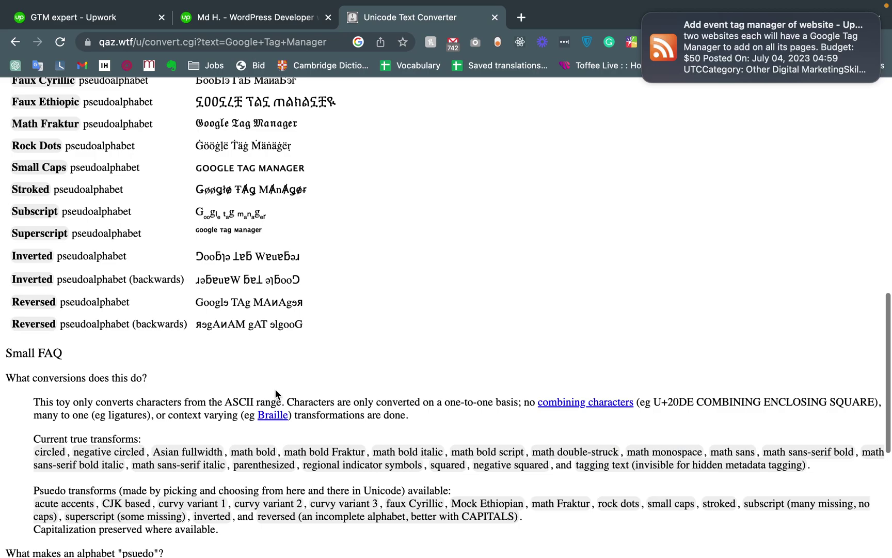
scroll(275, 393, "up", 10)
scroll(275, 392, "up", 10)
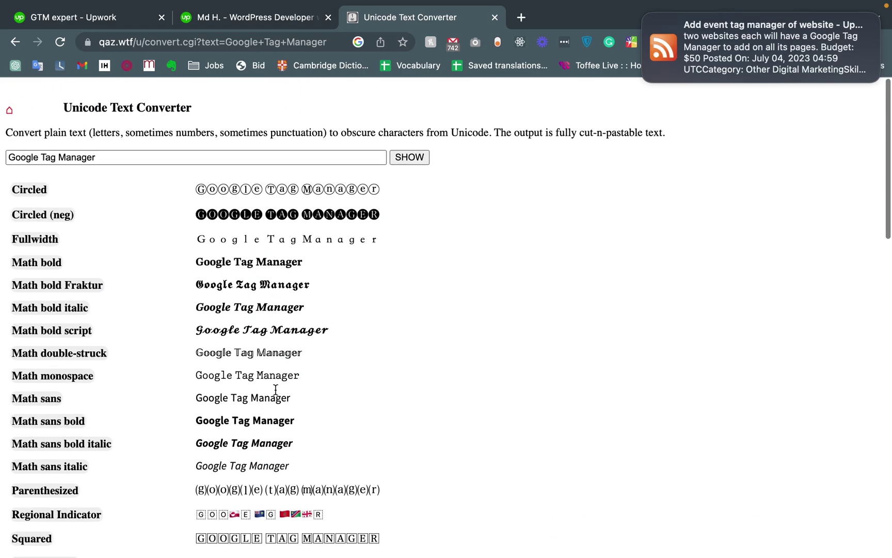
scroll(275, 393, "down", 1)
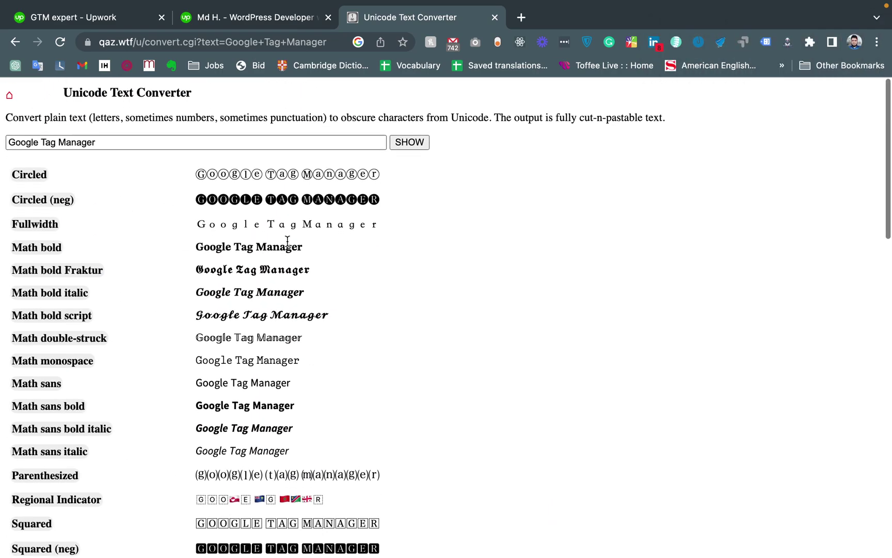
left_click_drag(195, 244, 313, 245)
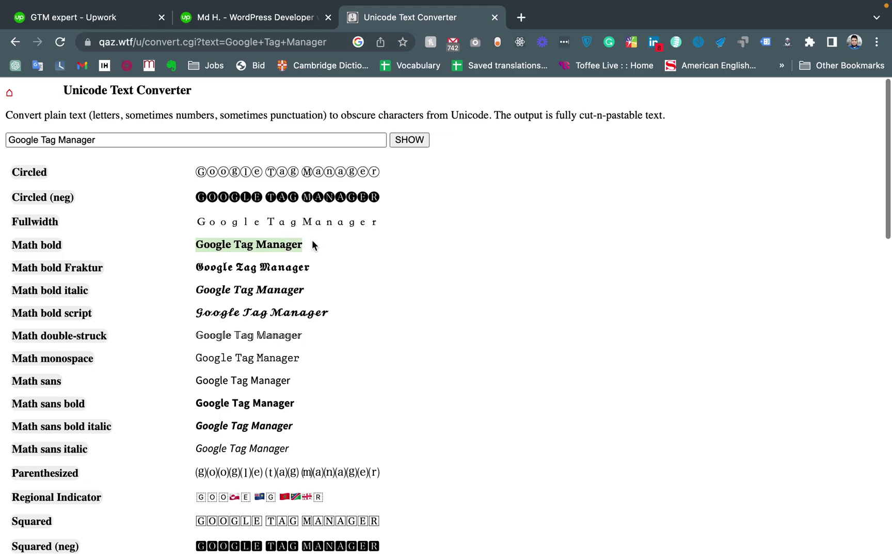
Swap 'Google Tag Manager' in the overview for its Math bold version, save, and expand the text.
left_click(279, 15)
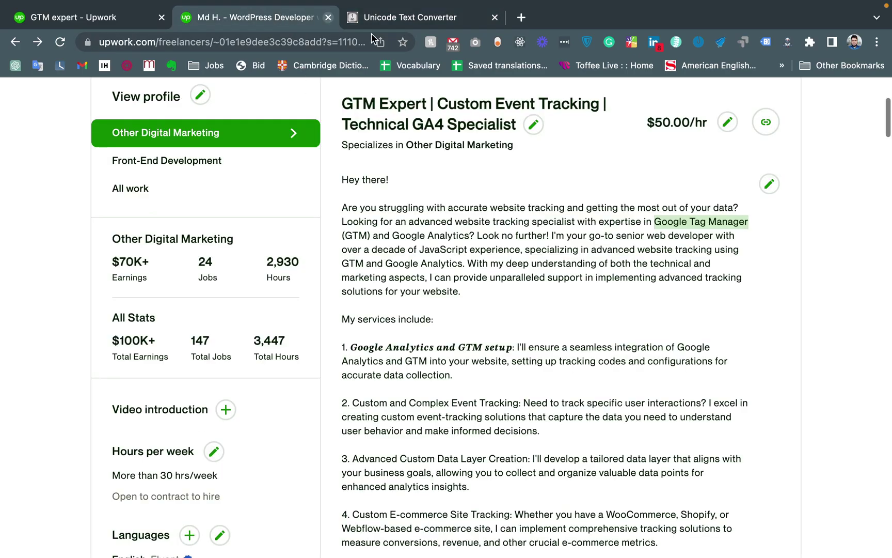
left_click(769, 184)
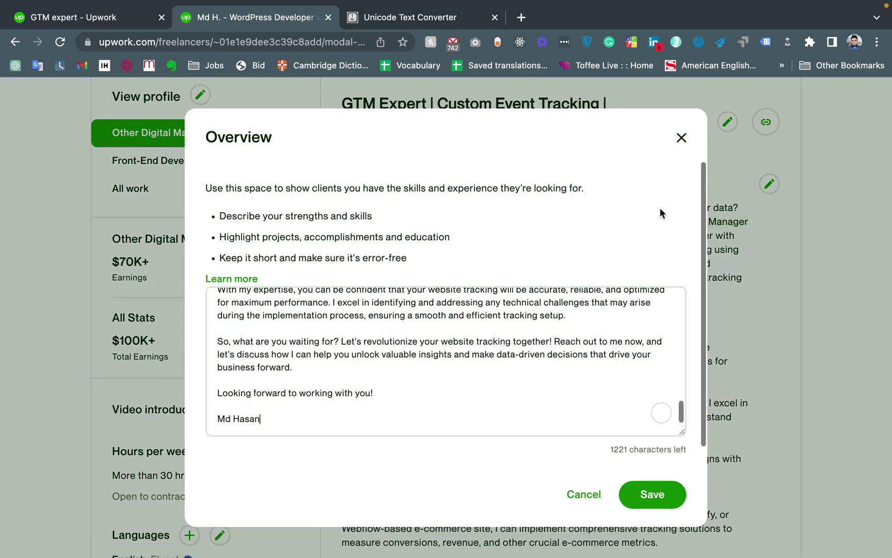
scroll(558, 351, "up", 3)
scroll(557, 351, "up", 10)
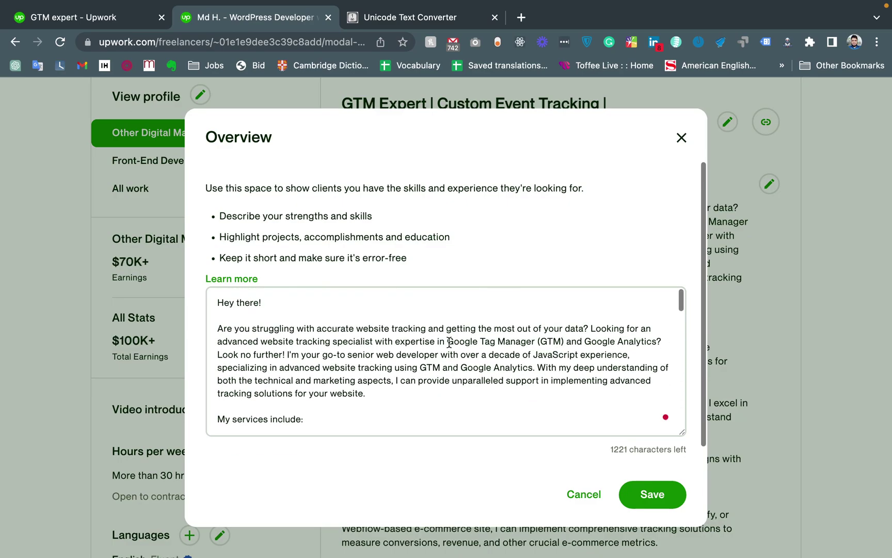
left_click_drag(448, 342, 533, 338)
type("𝐆𝐨𝐨𝐠𝐥𝐞 𝐓𝐚𝐠 𝐌𝐚𝐧𝐚𝐠𝐞𝐫")
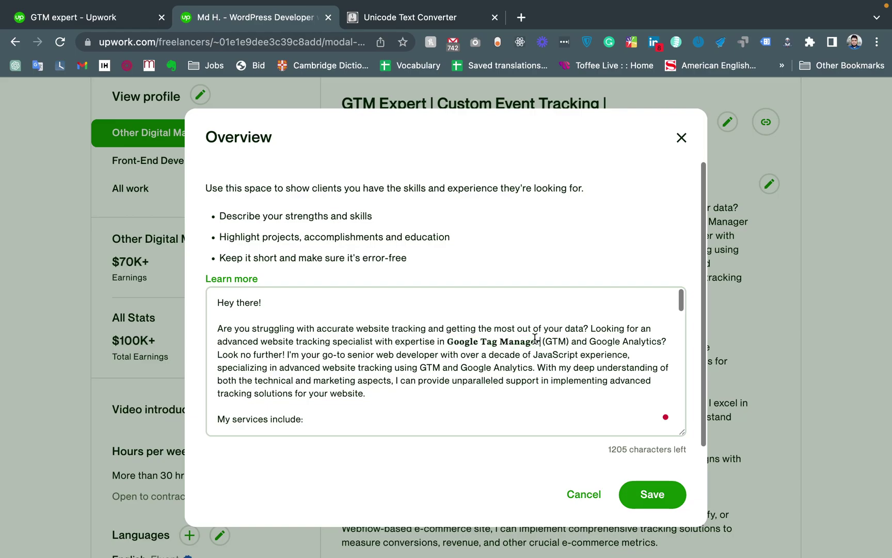
left_click(643, 496)
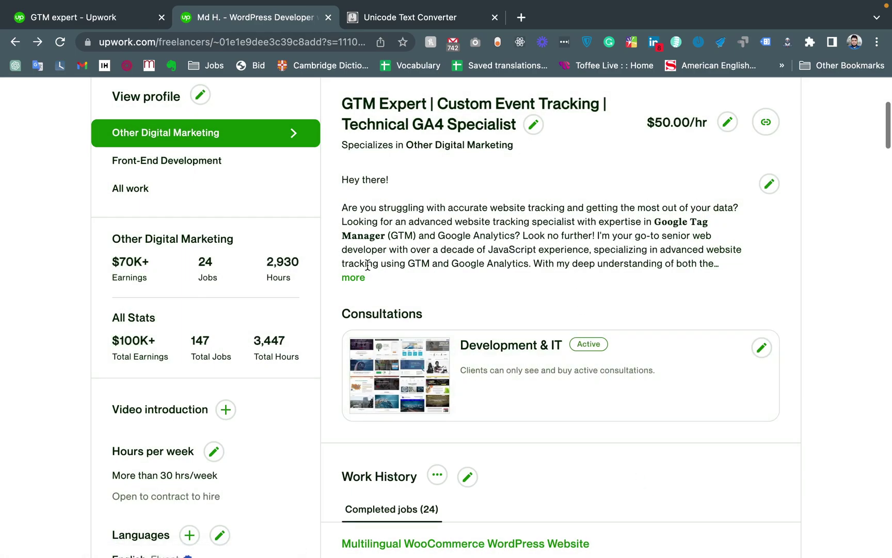
left_click(354, 277)
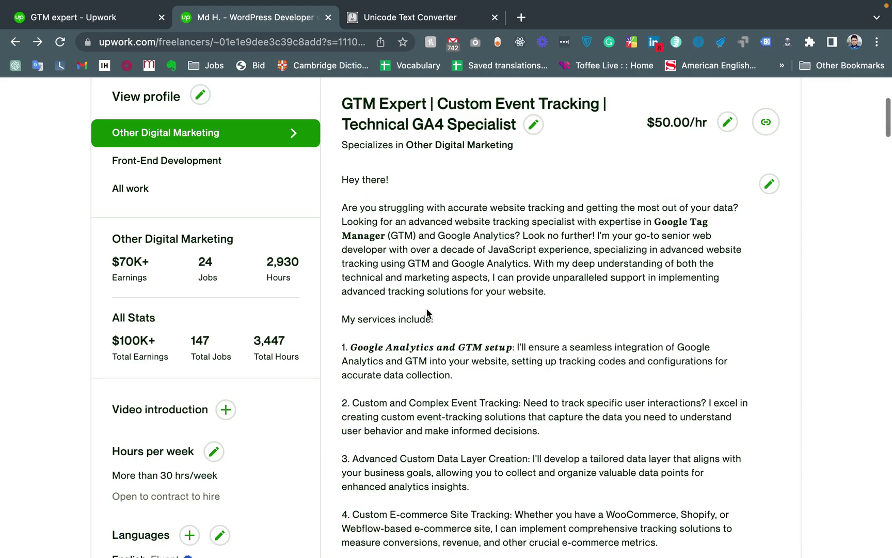
left_click(387, 17)
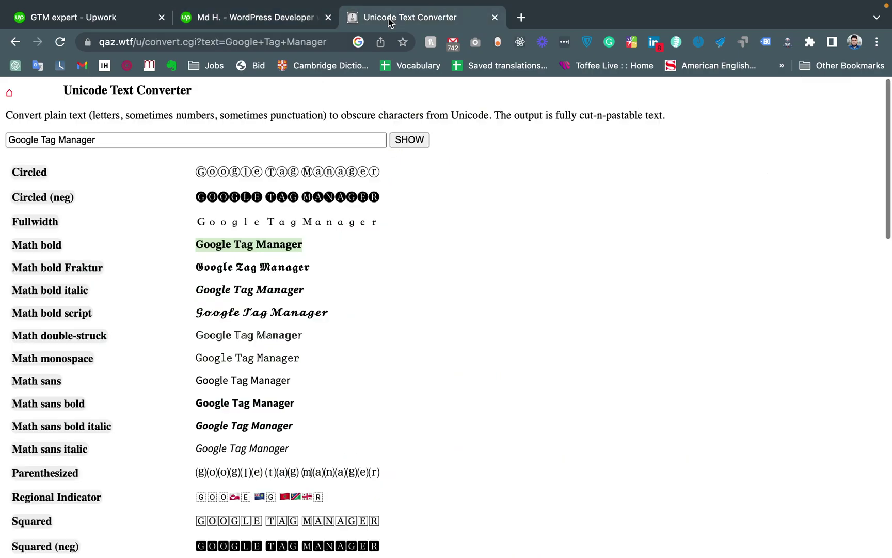
scroll(320, 287, "down", 15)
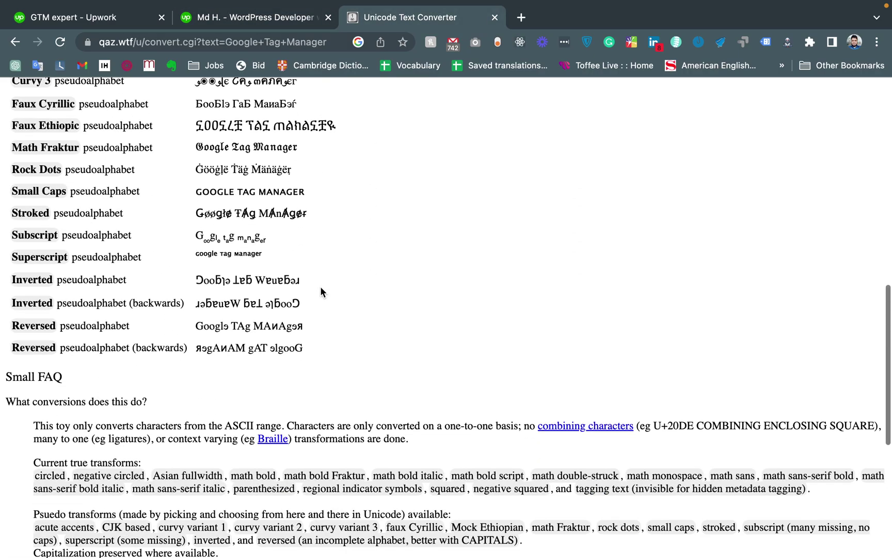
scroll(321, 291, "up", 15)
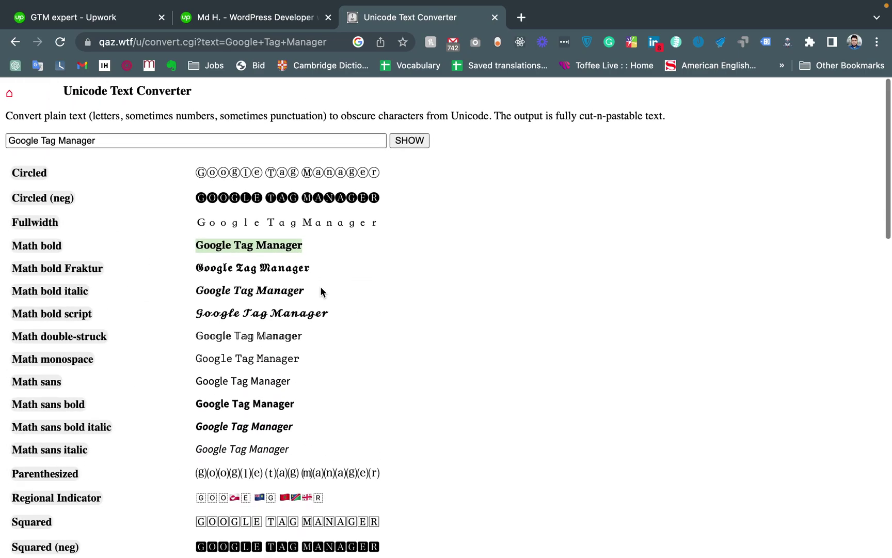
left_click(284, 21)
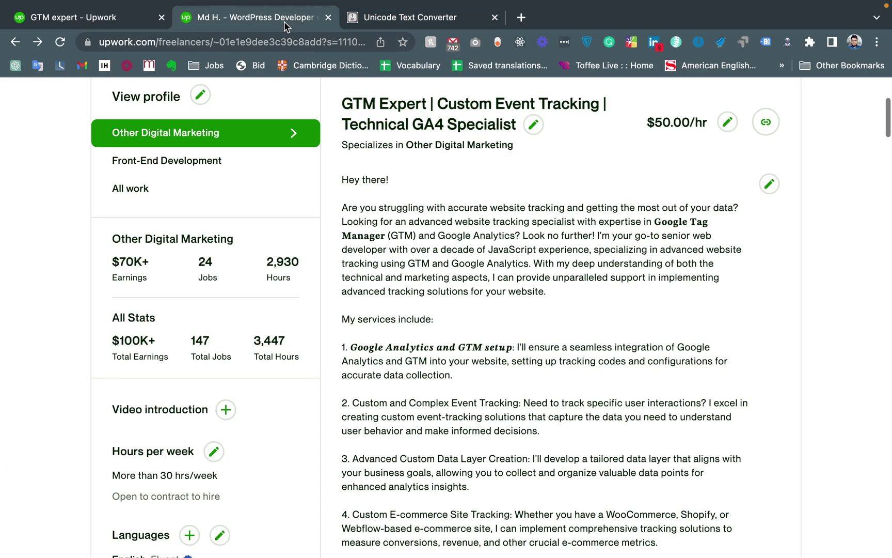